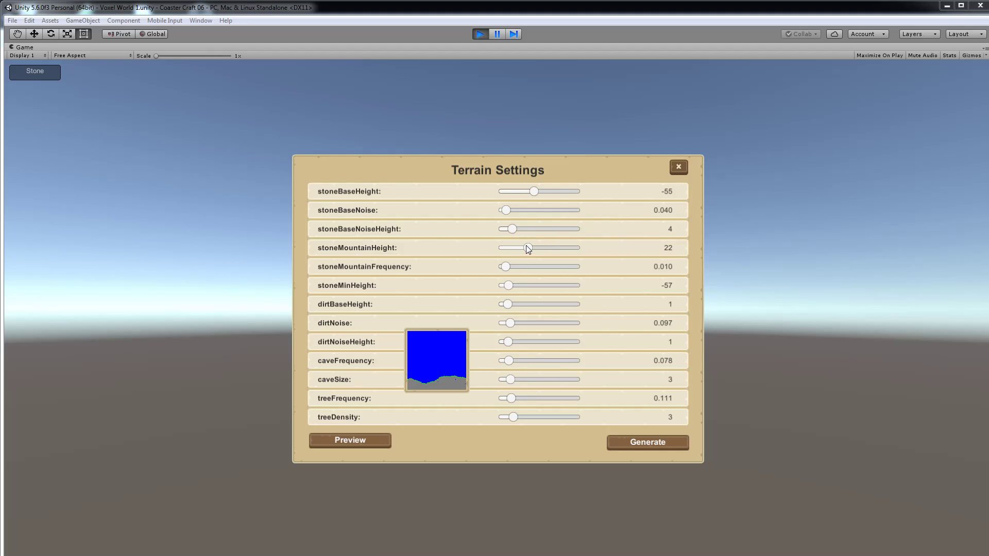
# Set the terrain's stoneMountainHeight to 25, stoneMountainFrequency to 0.019 and caveSize to 13
pyautogui.moveTo(526, 247); pyautogui.dragTo(509, 272)
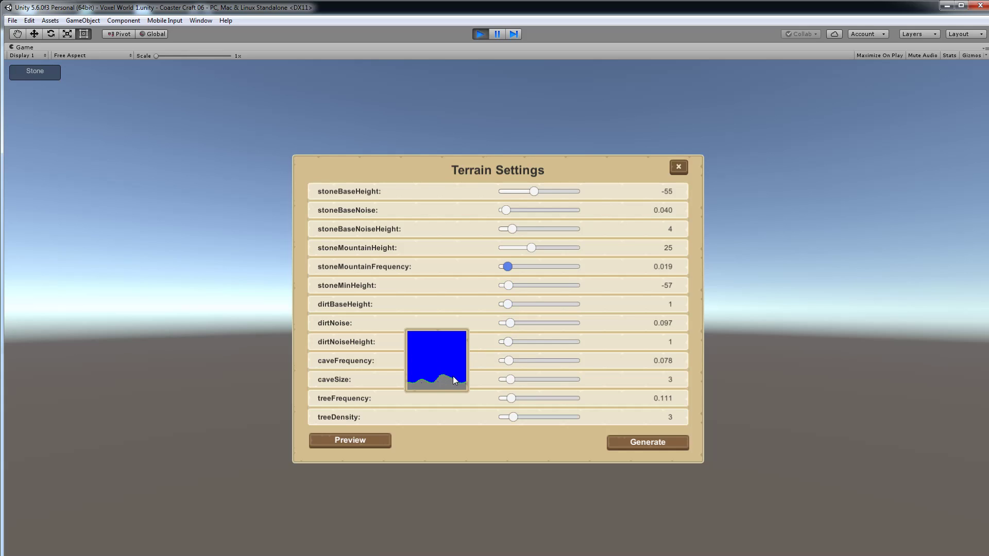
pyautogui.moveTo(536, 386)
pyautogui.mouseDown()
pyautogui.moveTo(557, 390)
pyautogui.moveTo(531, 390)
pyautogui.mouseUp()
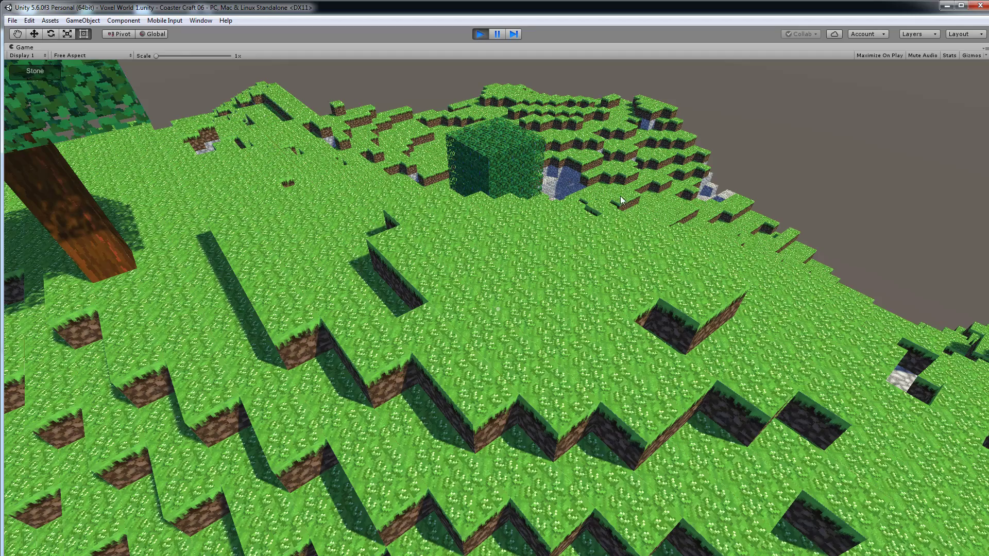
# Build a small cluster of three Stone blocks on the grass and put a Grass block on the lower stone
pyautogui.rightClick(759, 223)
pyautogui.rightClick(759, 222)
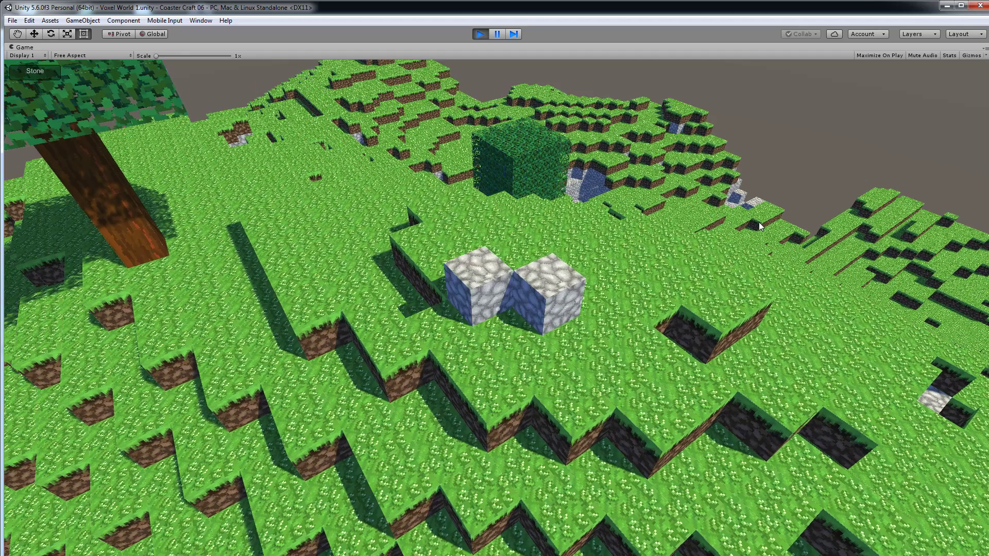
pyautogui.rightClick(759, 222)
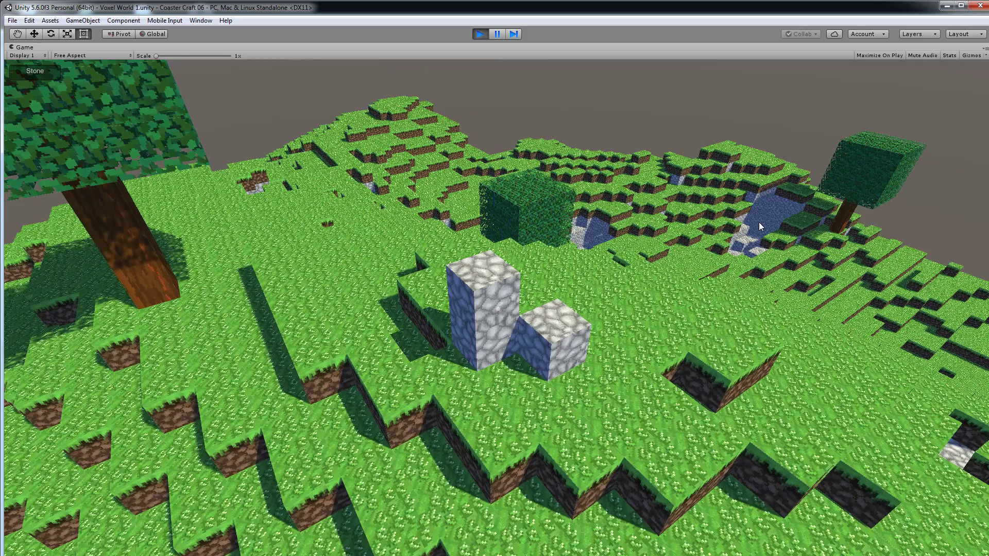
pyautogui.rightClick(760, 222)
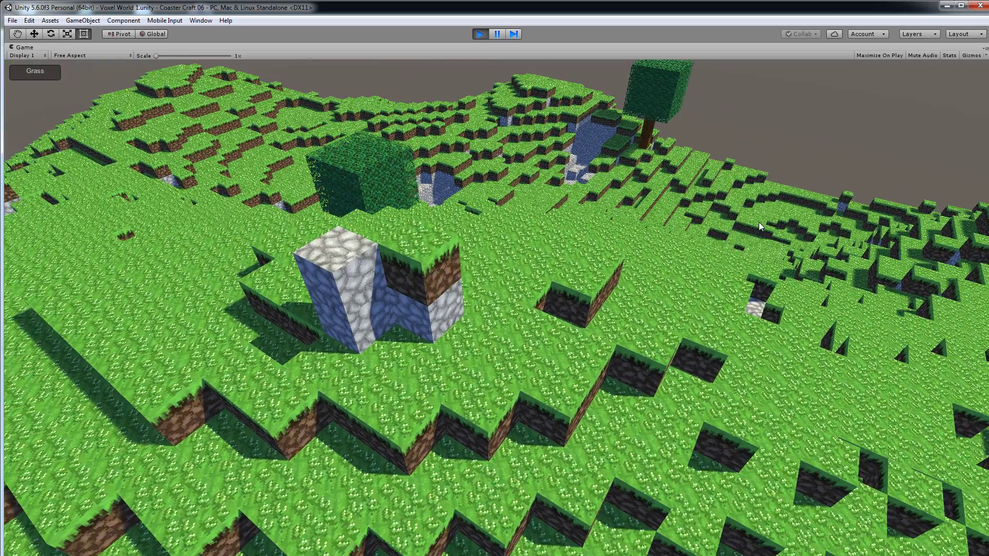
# Add a few Wood blocks beside the stone cluster and fill around them with Leaves blocks
pyautogui.rightClick(760, 223)
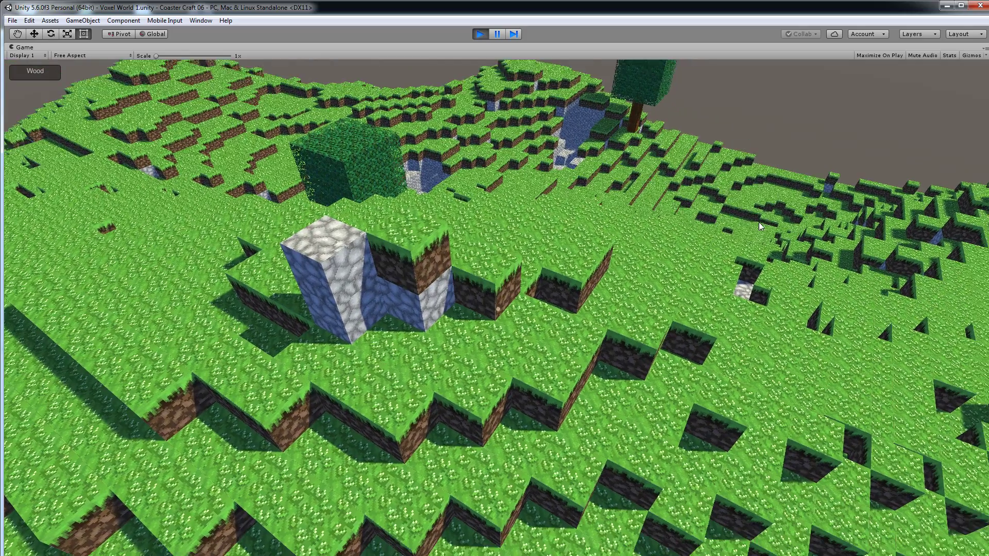
pyautogui.click(759, 222)
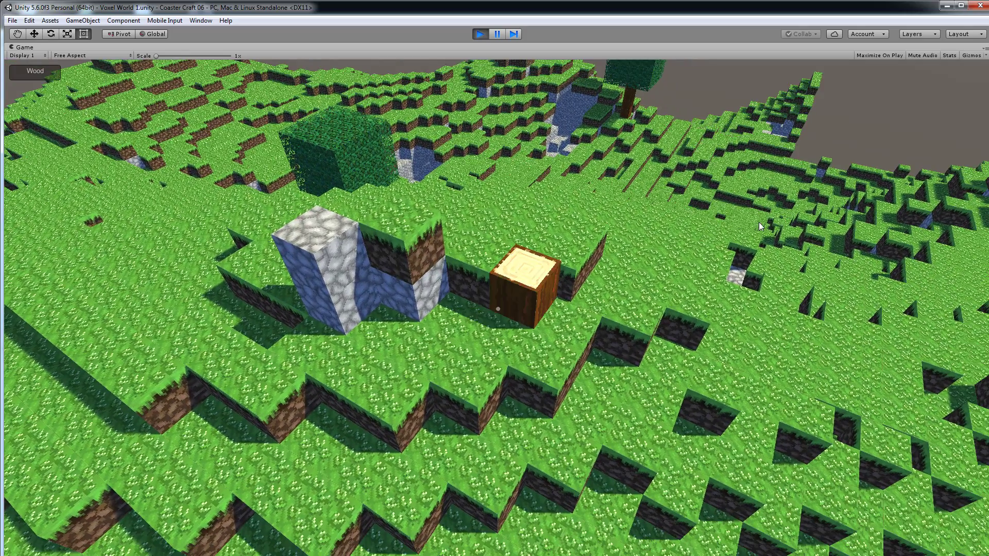
pyautogui.click(759, 222)
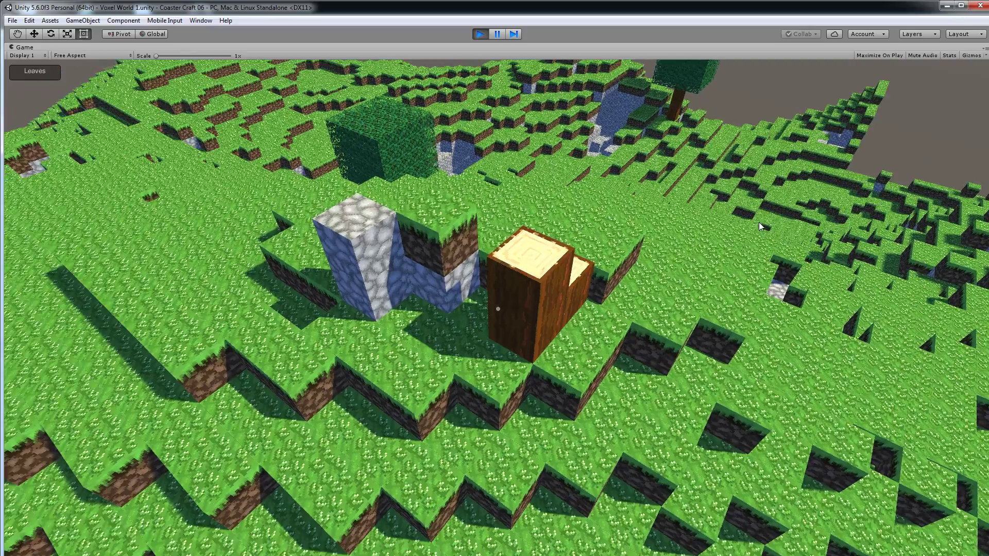
pyautogui.click(759, 222)
pyautogui.click(759, 222)
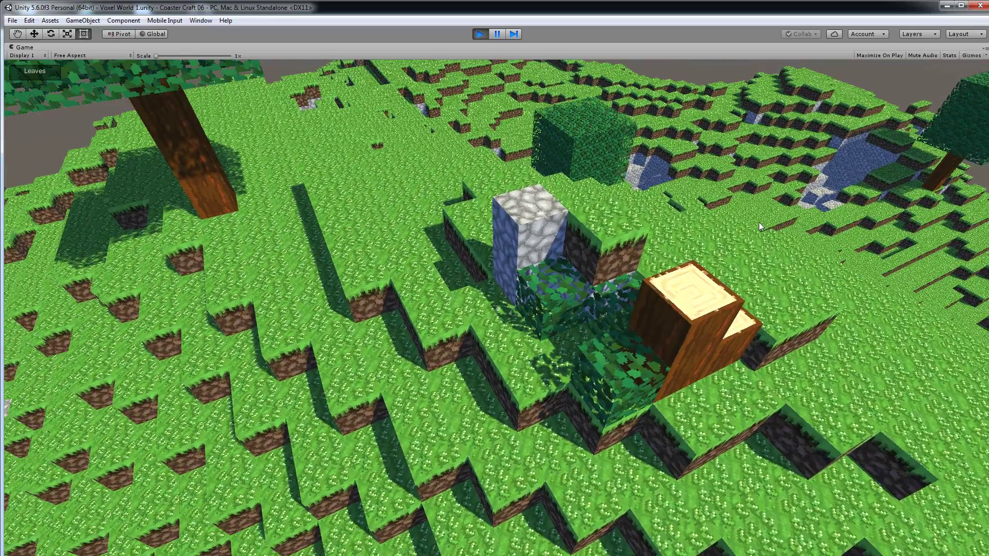
pyautogui.click(759, 221)
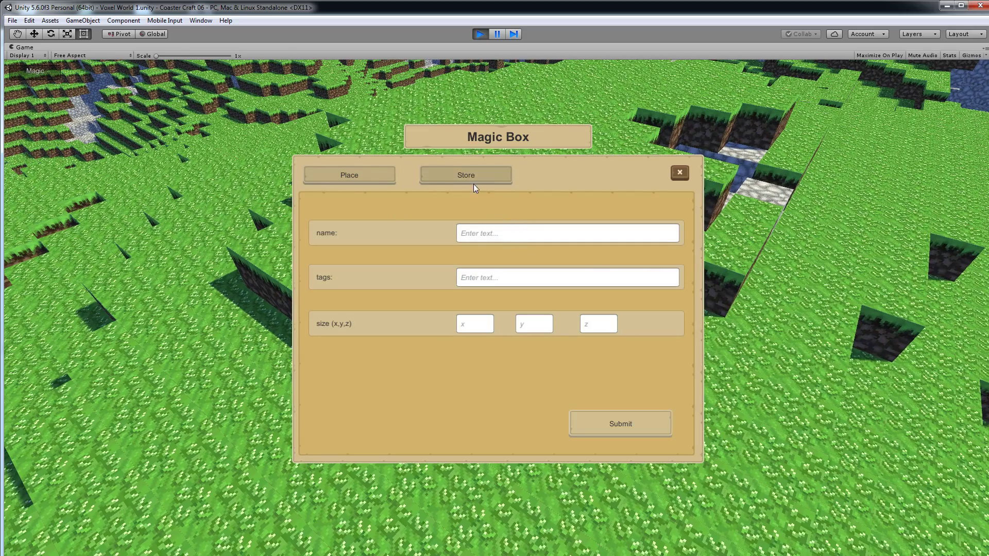
# Switch the Magic Box to placing structures, preview the second structure in the first row, and place it without air
pyautogui.click(374, 176)
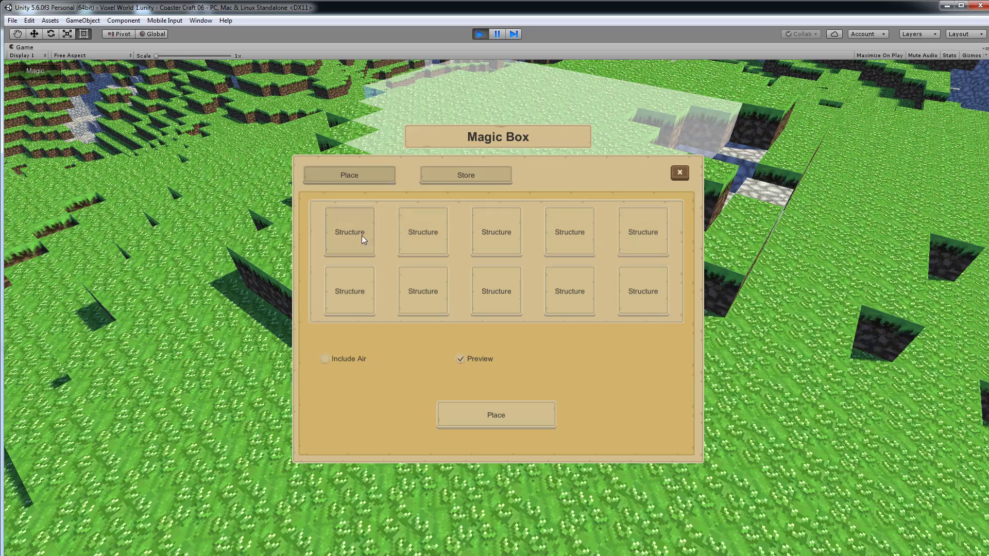
pyautogui.click(429, 230)
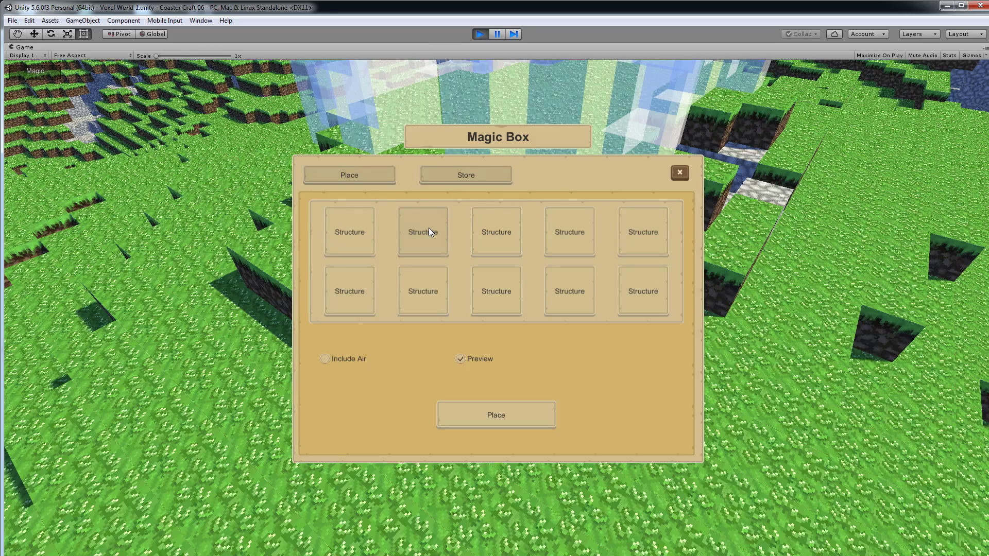
pyautogui.click(679, 173)
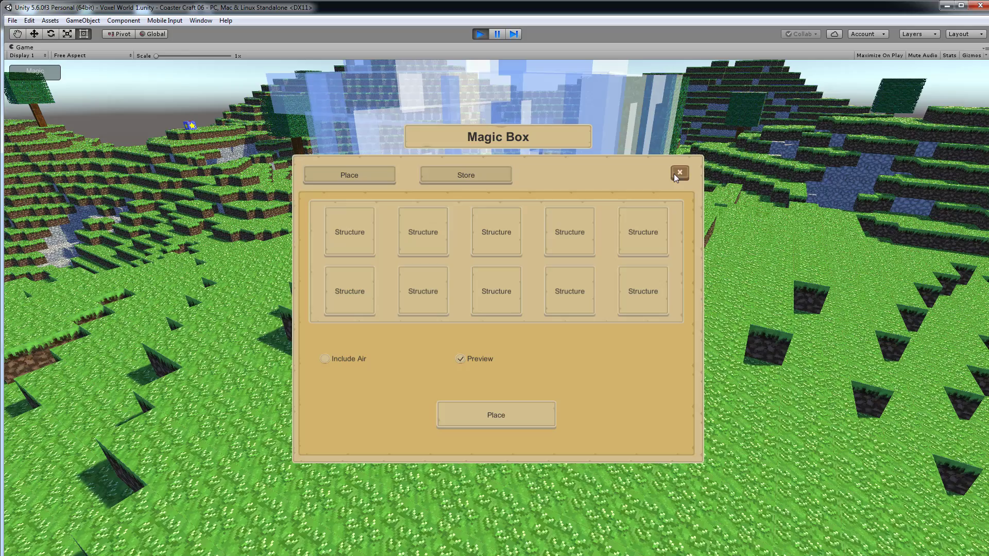
pyautogui.click(525, 415)
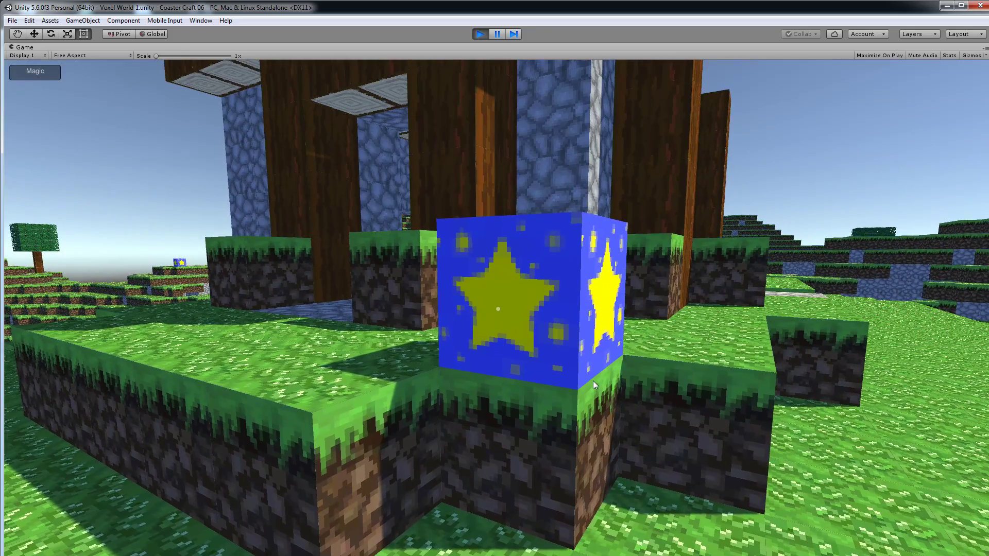
# Reopen the Magic Box beside the building, enable Include Air and place the structure again
pyautogui.rightClick(592, 381)
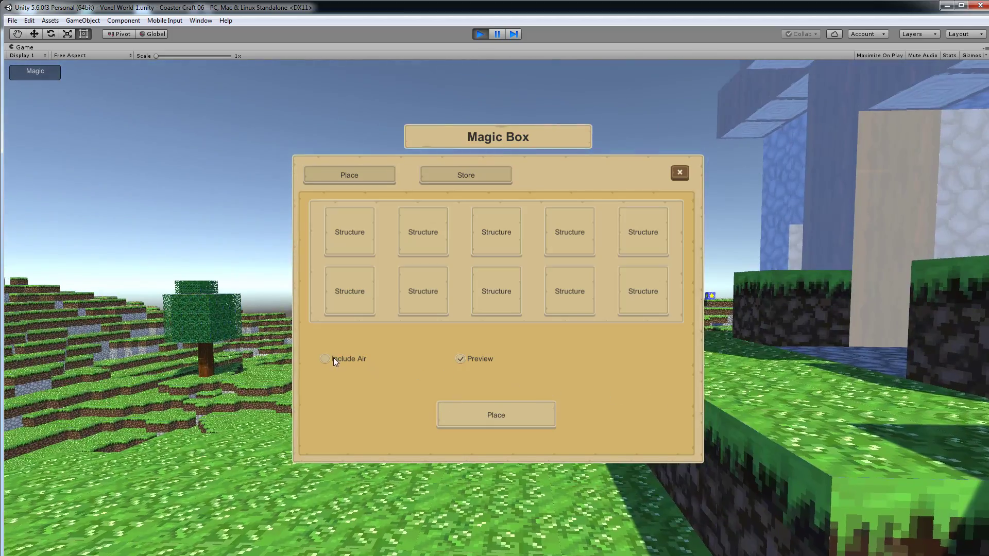
pyautogui.click(333, 357)
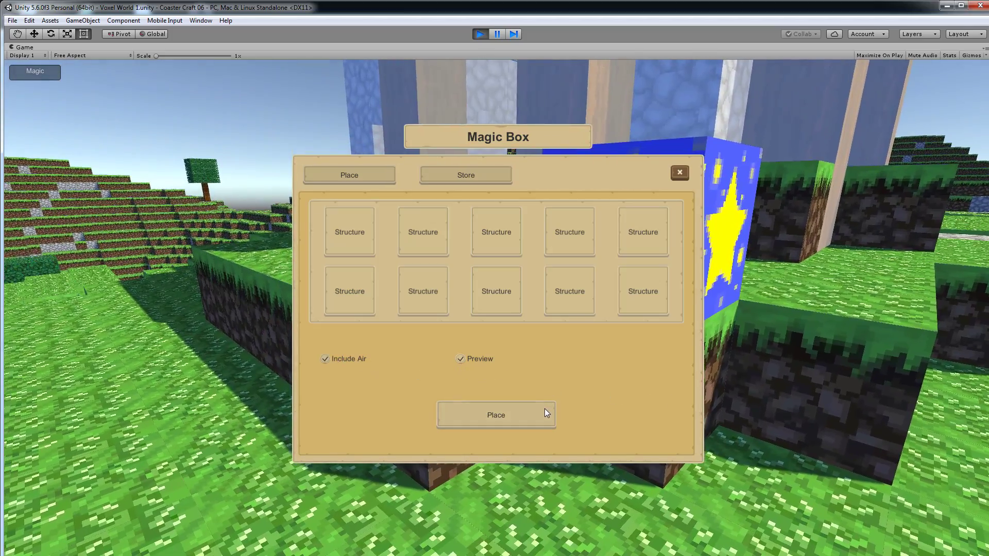
pyautogui.click(545, 410)
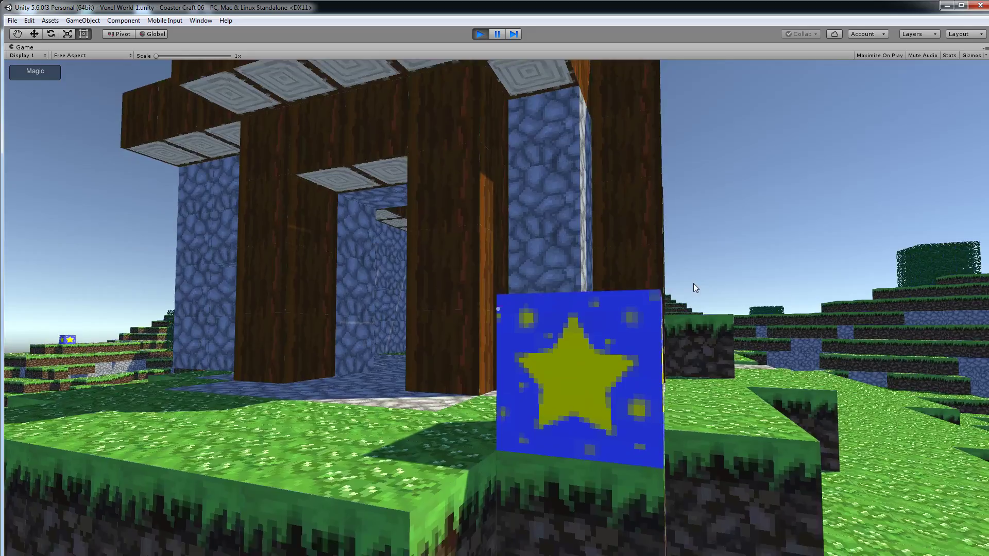
# Open the Magic Box again, choose the last structure in the second row and place it with air included
pyautogui.press('a')
pyautogui.press('w')
pyautogui.press('space')
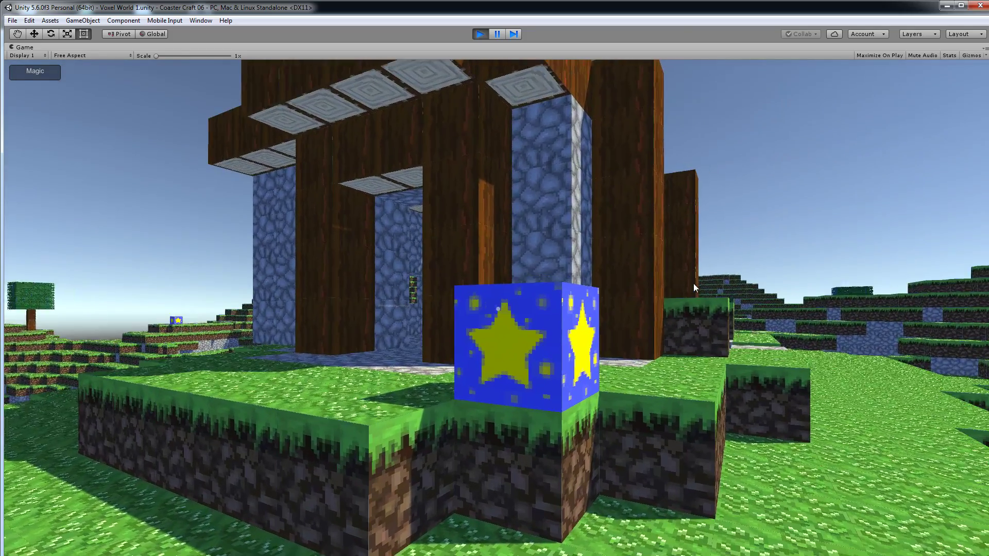
pyautogui.press('e')
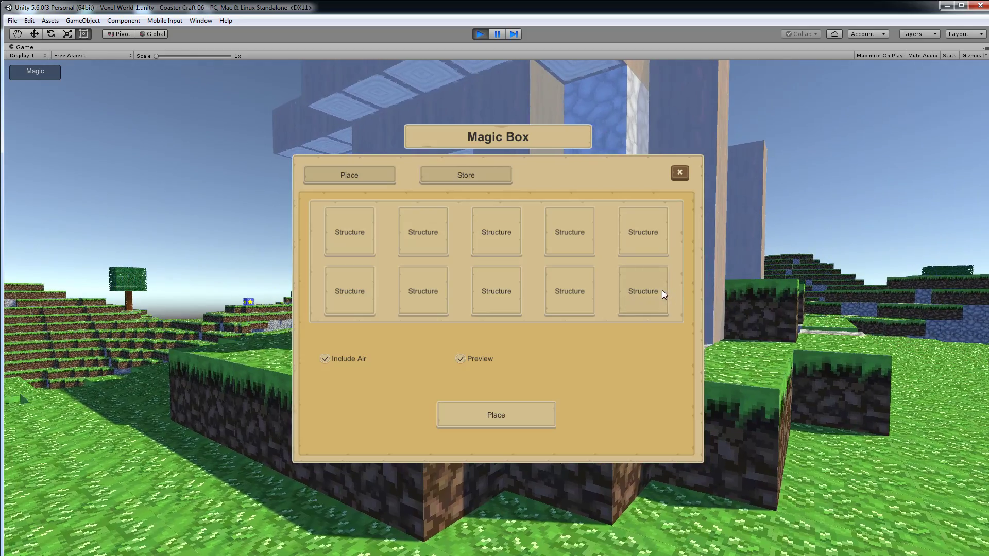
pyautogui.click(658, 290)
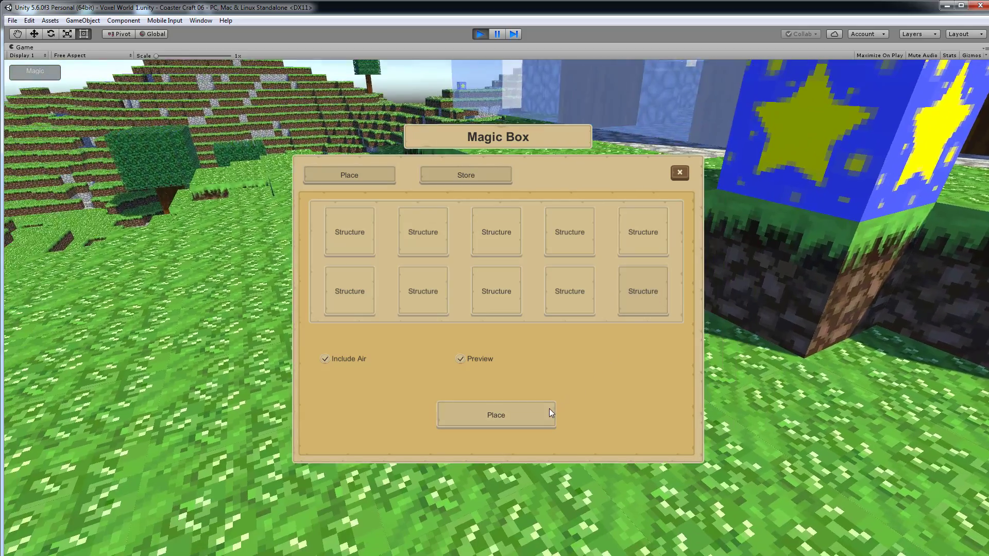
pyautogui.click(514, 412)
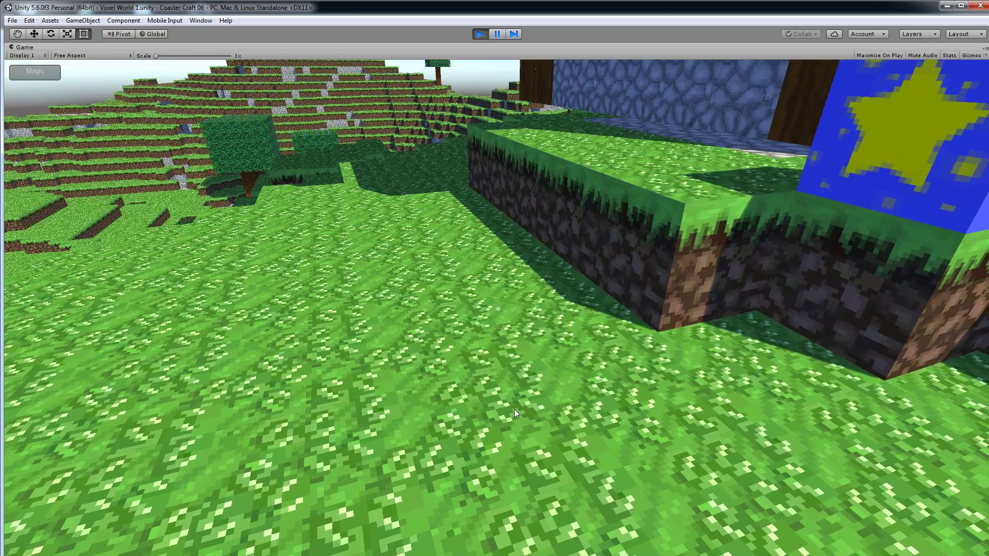
# Examine the placed tower from a distance, from its base up to the roof and flag
pyautogui.press('s')
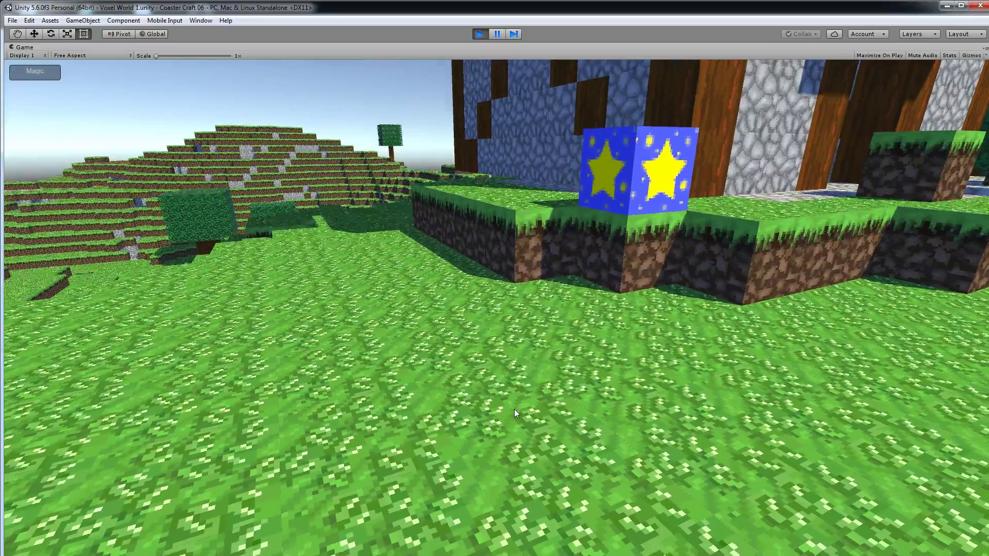
pyautogui.press('s')
pyautogui.press('w')
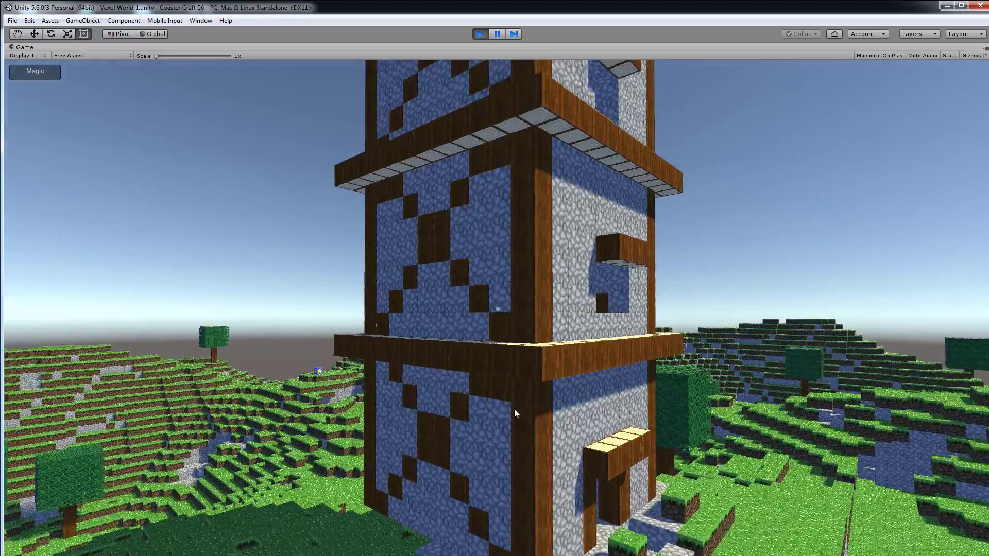
pyautogui.press('s')
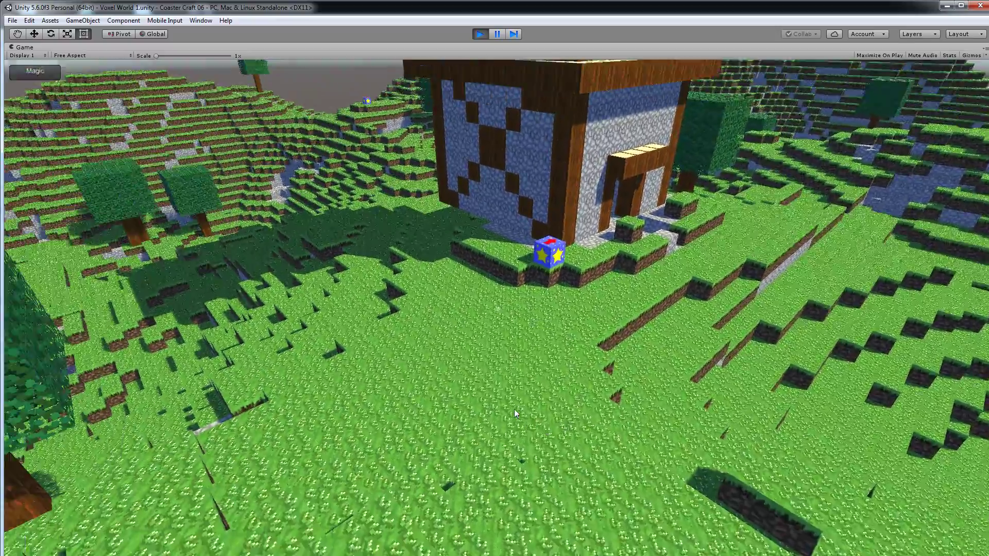
pyautogui.press('w')
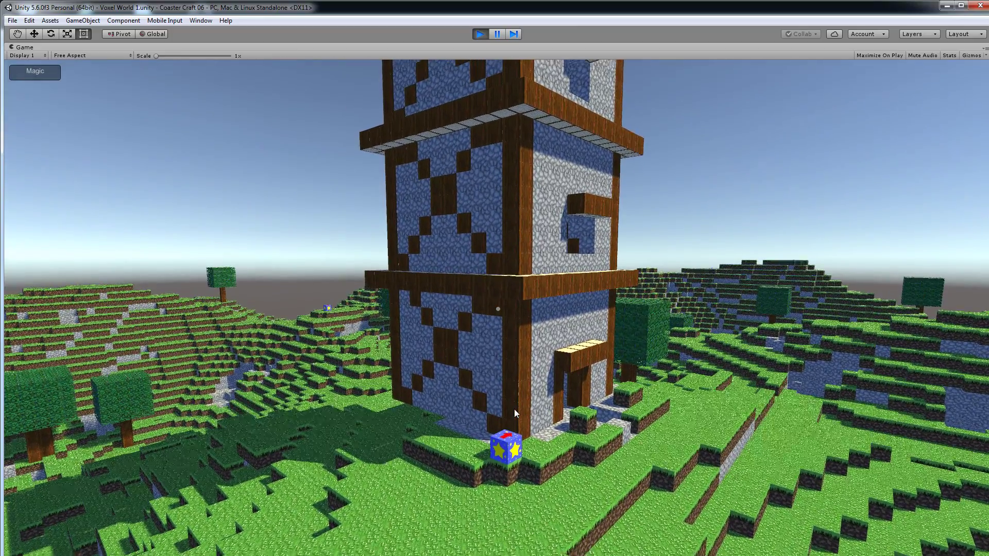
pyautogui.press('s')
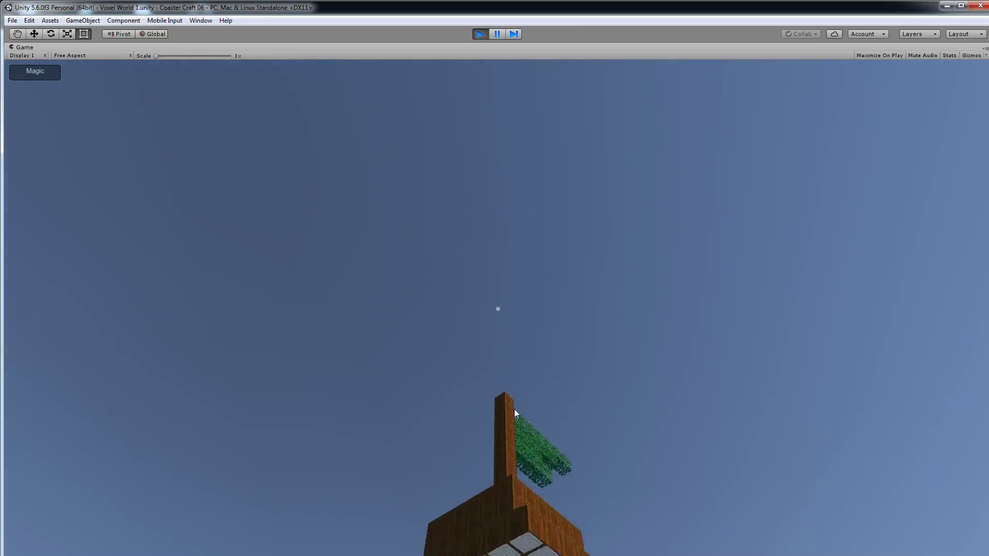
pyautogui.press('w')
pyautogui.press('s')
pyautogui.press('w')
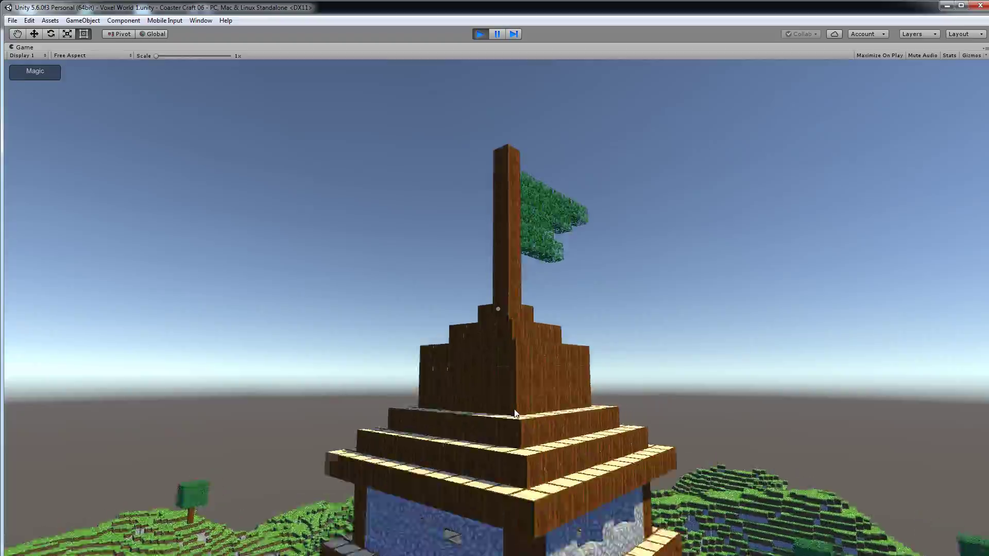
pyautogui.press('w')
pyautogui.press('w')
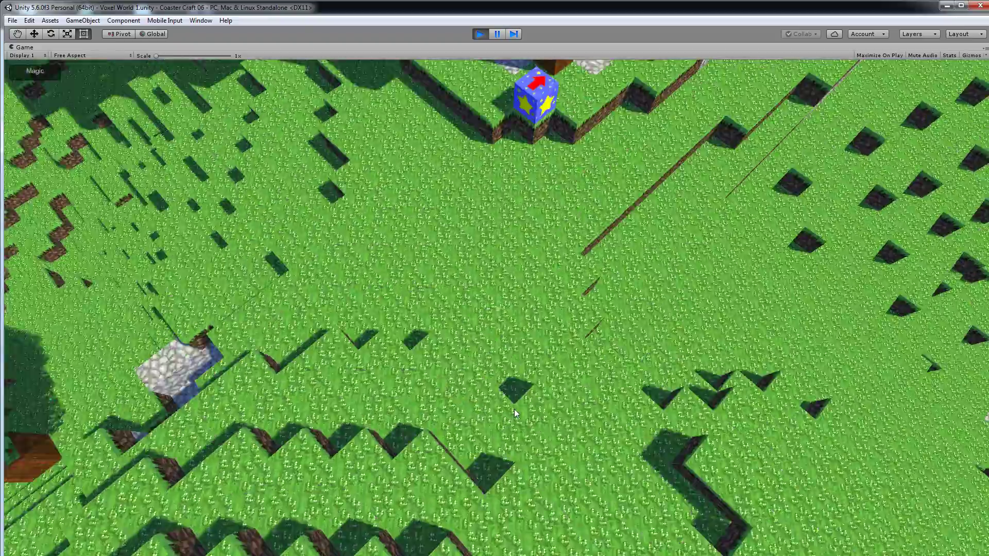
# Place a new Magic block on the stepped grassy slope away from the tower
pyautogui.press('Up')
pyautogui.press('Up')
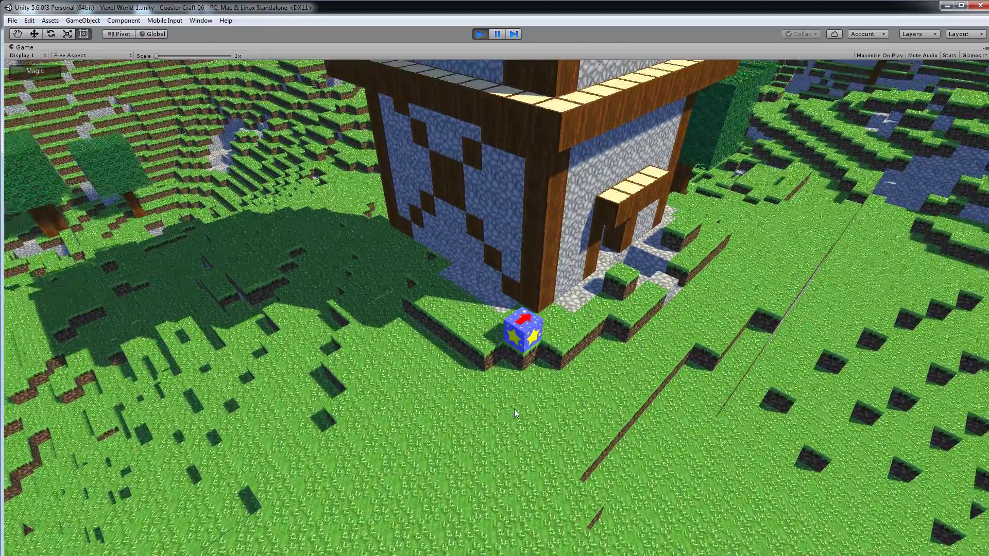
pyautogui.press('Right')
pyautogui.press('Left')
pyautogui.press('Right')
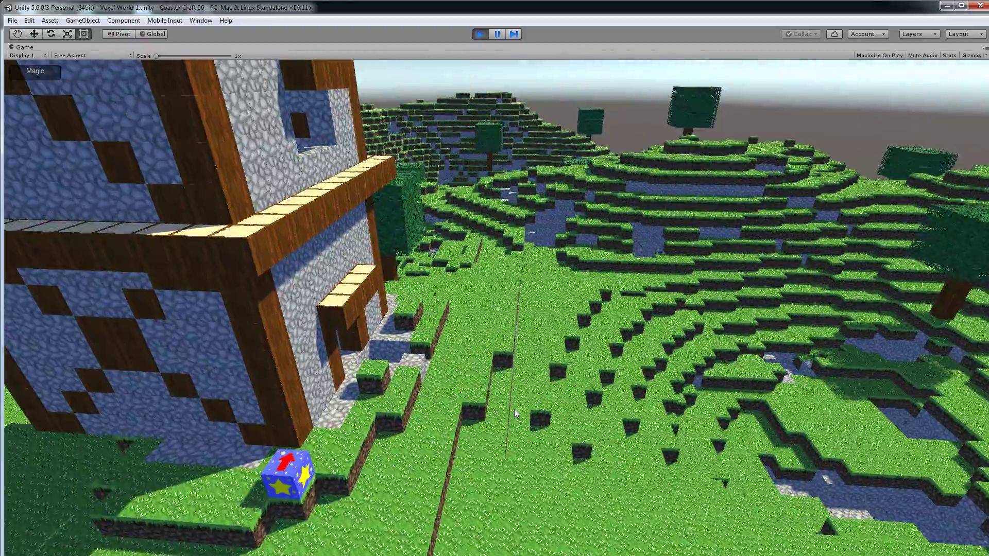
pyautogui.press('Up')
pyautogui.press('d')
pyautogui.press('Right')
pyautogui.press('Left')
pyautogui.press('Down')
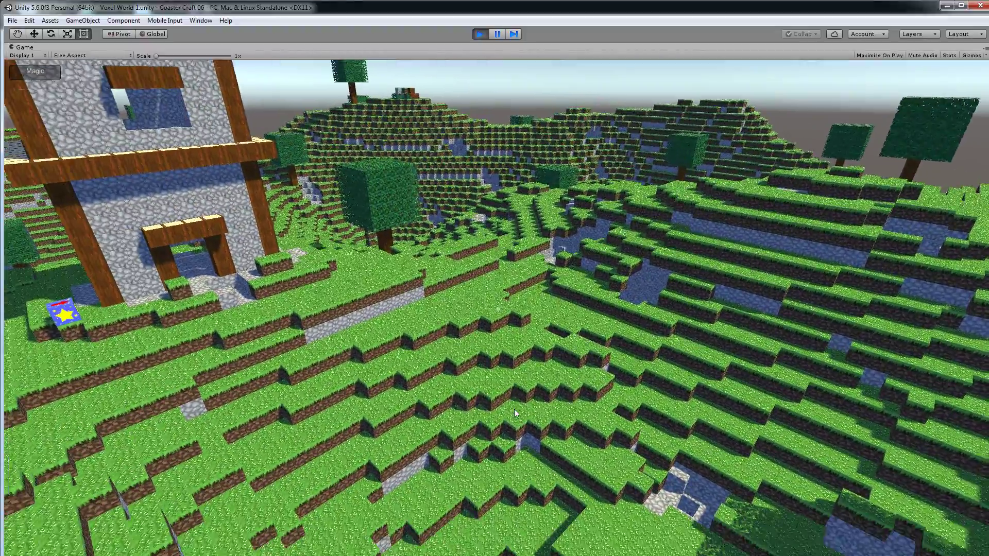
pyautogui.press('w')
pyautogui.press('w')
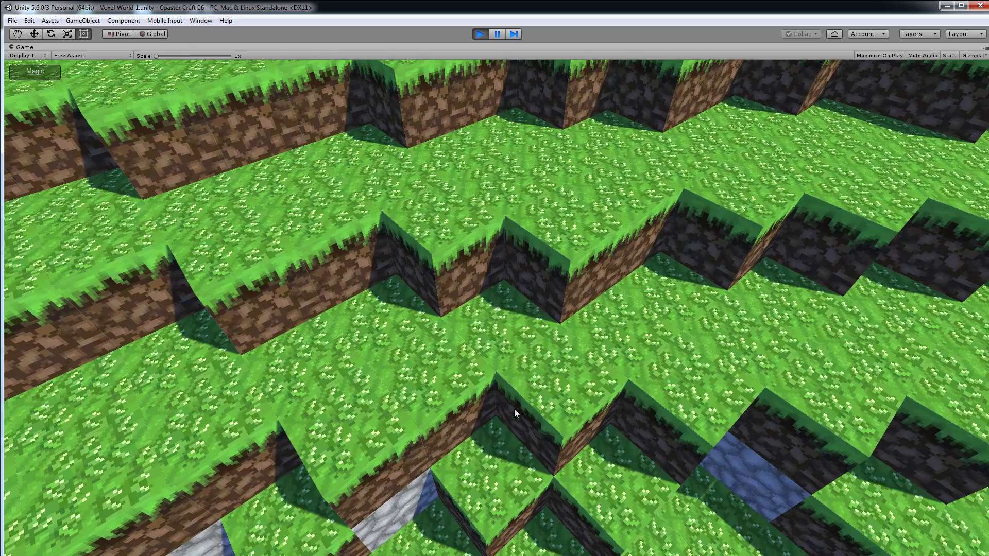
pyautogui.click(514, 409)
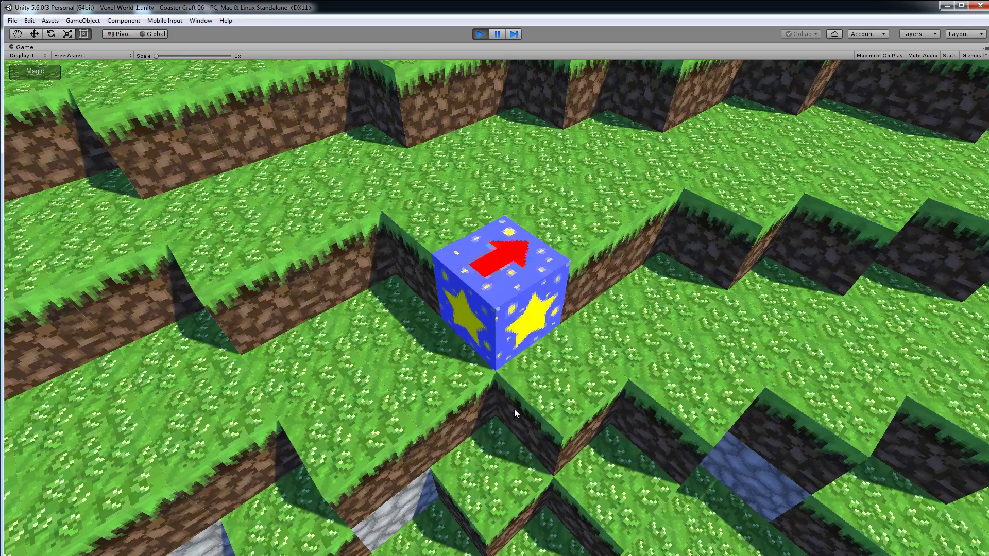
# Open the new Magic Box on the slope for storing a structure, dismiss the Terrain Settings and name the structure design
pyautogui.rightClick(514, 409)
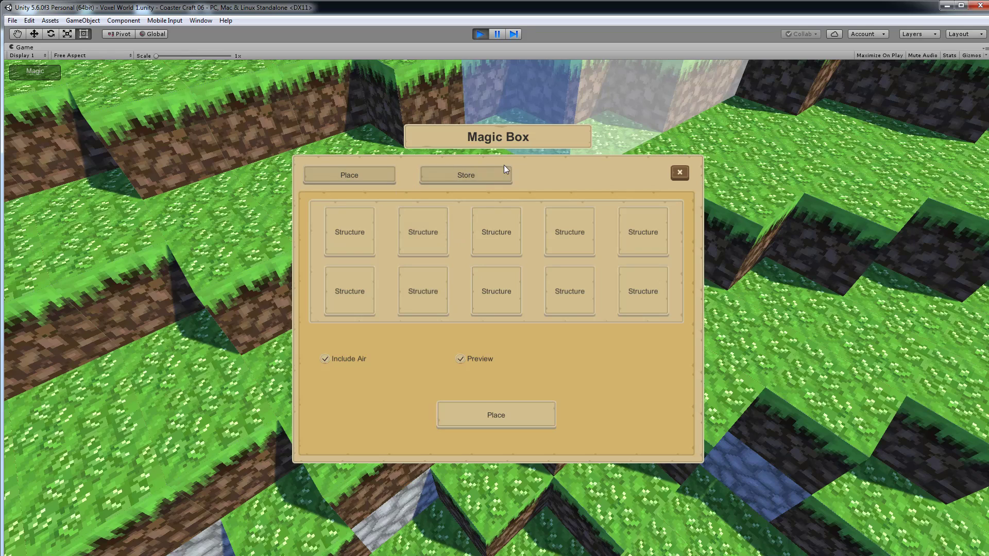
pyautogui.click(489, 176)
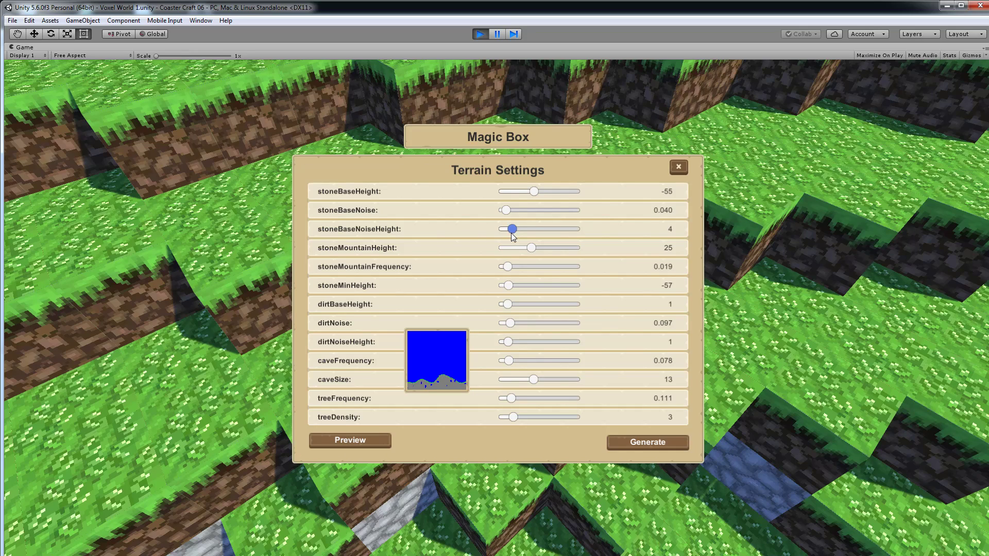
pyautogui.click(681, 172)
pyautogui.click(502, 239)
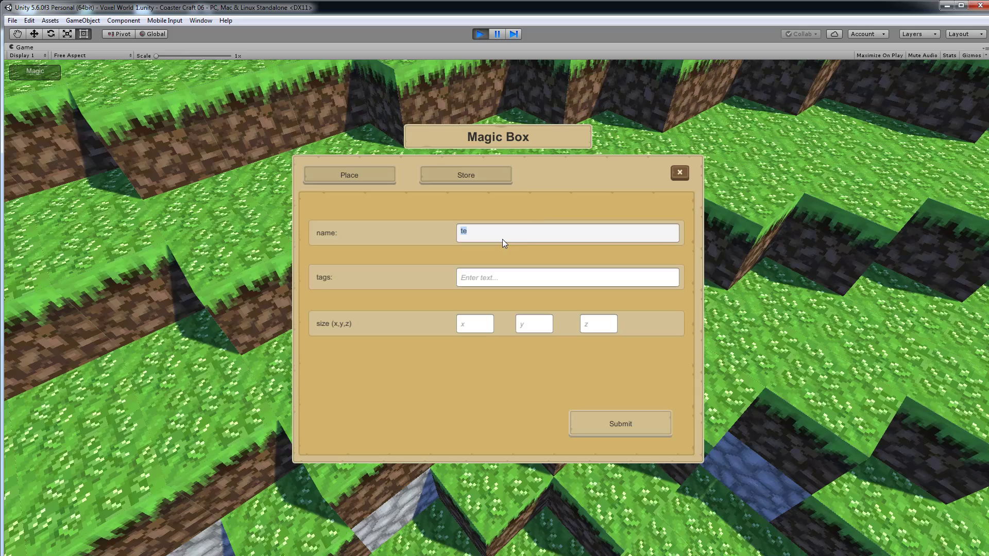
pyautogui.write('design')
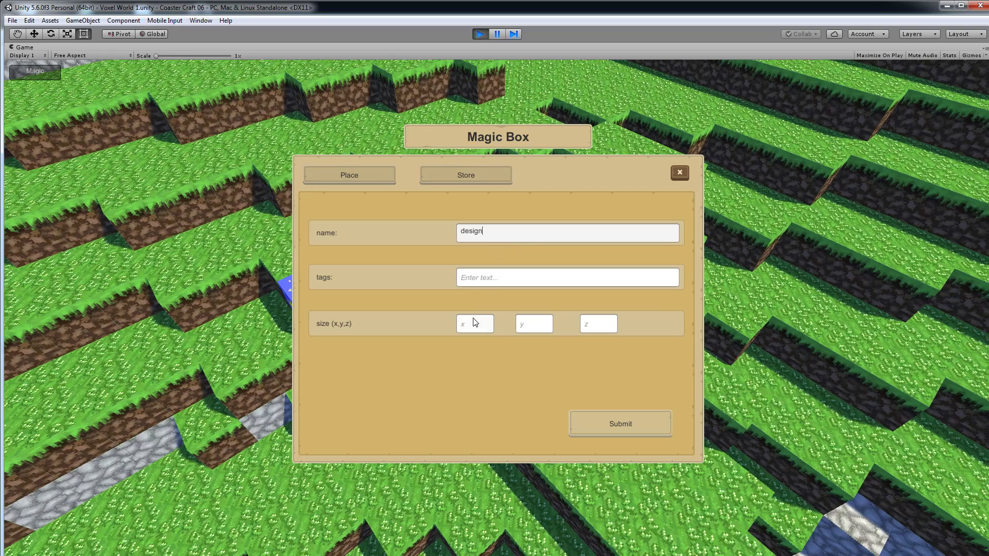
# Set the stored structure's size to 9 in x, y and z, preview its volume beside the Magic block and submit it
pyautogui.click(474, 324)
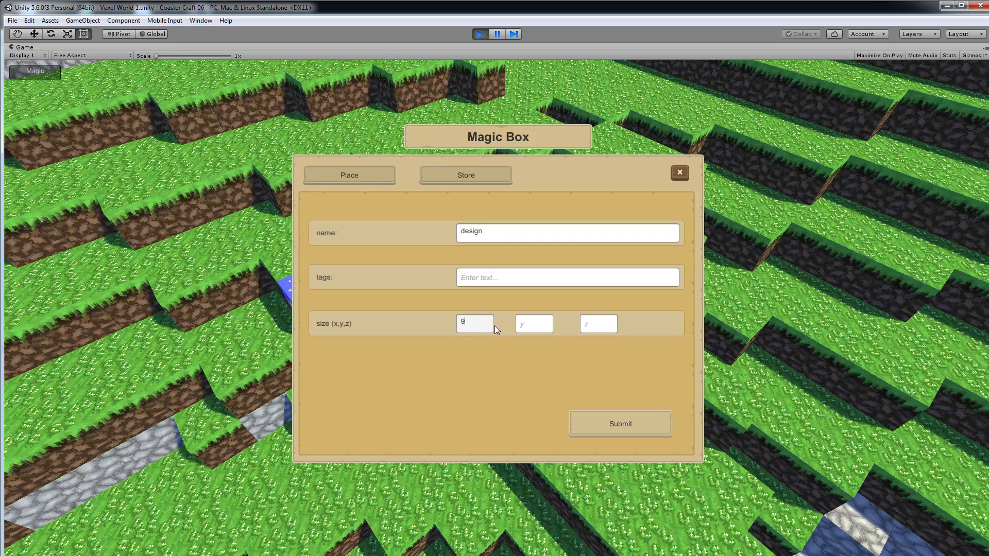
pyautogui.click(539, 324)
pyautogui.write('9')
pyautogui.click(592, 328)
pyautogui.write('9')
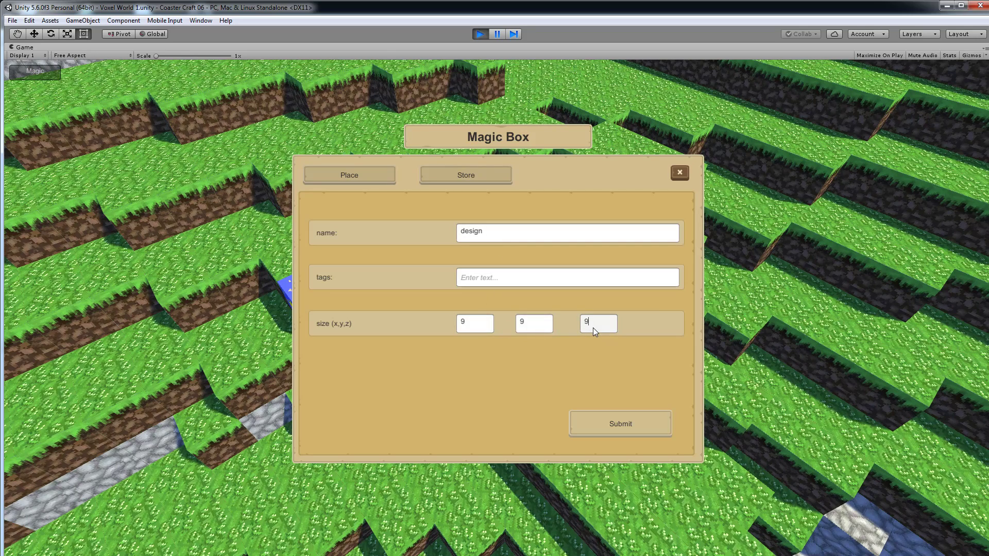
pyautogui.click(618, 279)
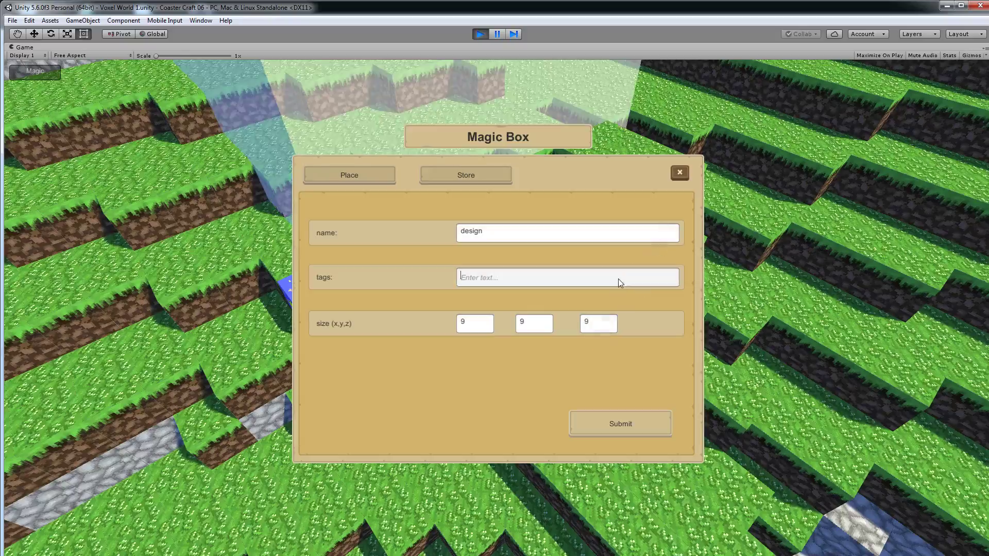
pyautogui.click(680, 172)
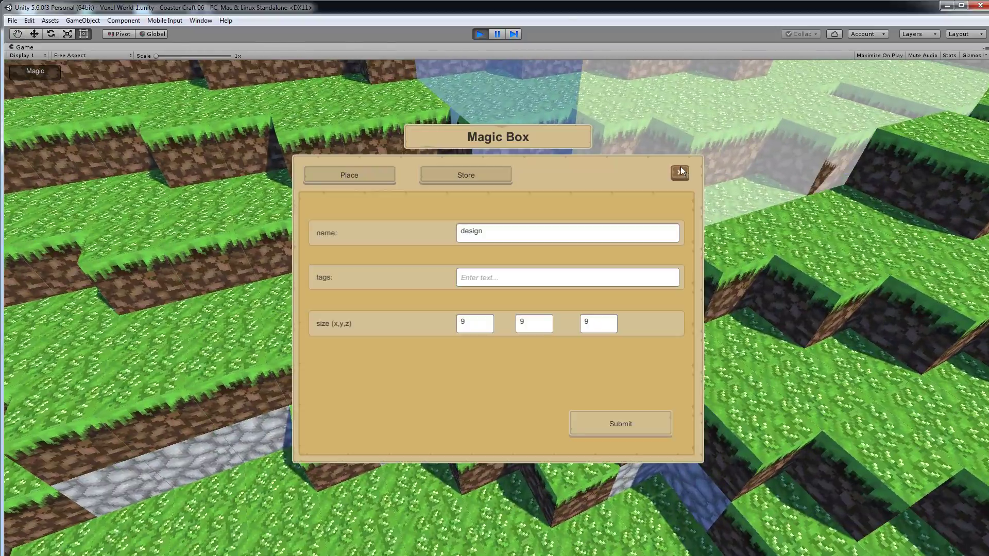
pyautogui.click(599, 431)
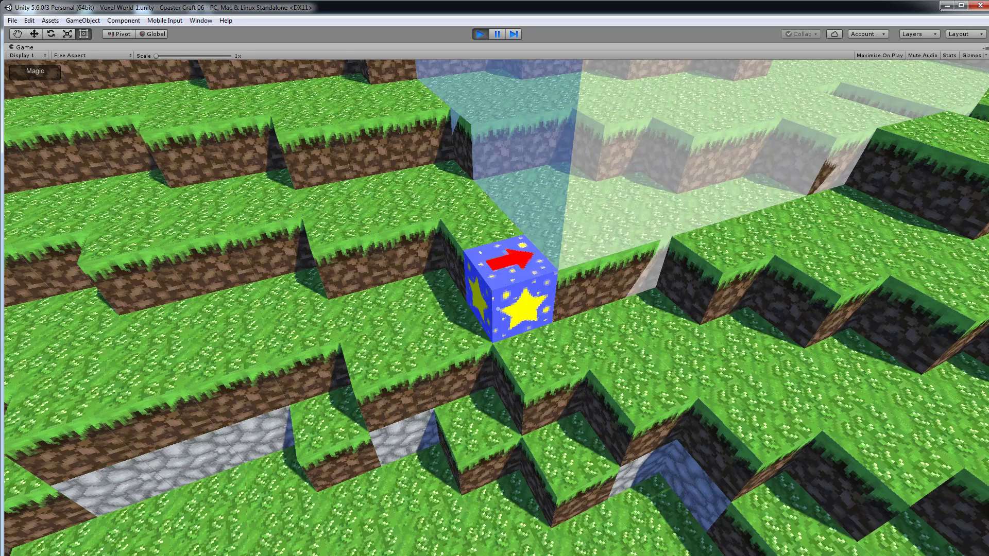
# Switch to watch_tower.txt in win32pad, and reposition and enlarge its window so the whole file fits
pyautogui.hotkey('alt', 'Tab')
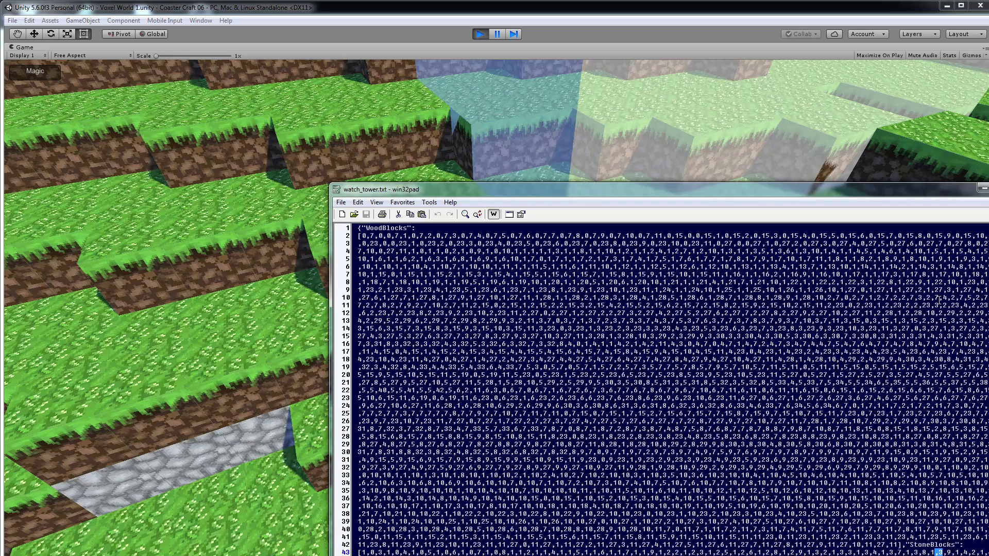
pyautogui.moveTo(878, 186); pyautogui.dragTo(616, 36)
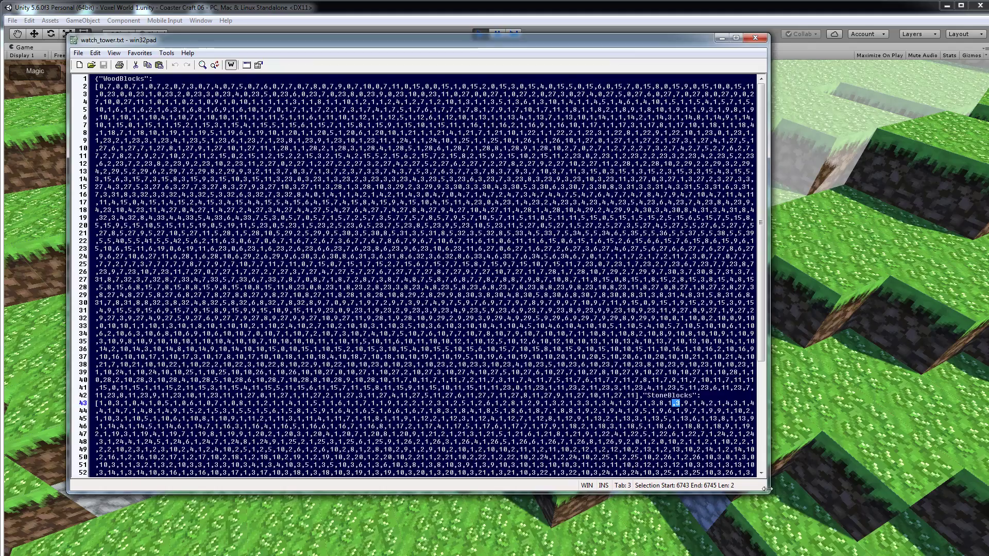
pyautogui.moveTo(767, 492); pyautogui.dragTo(958, 546)
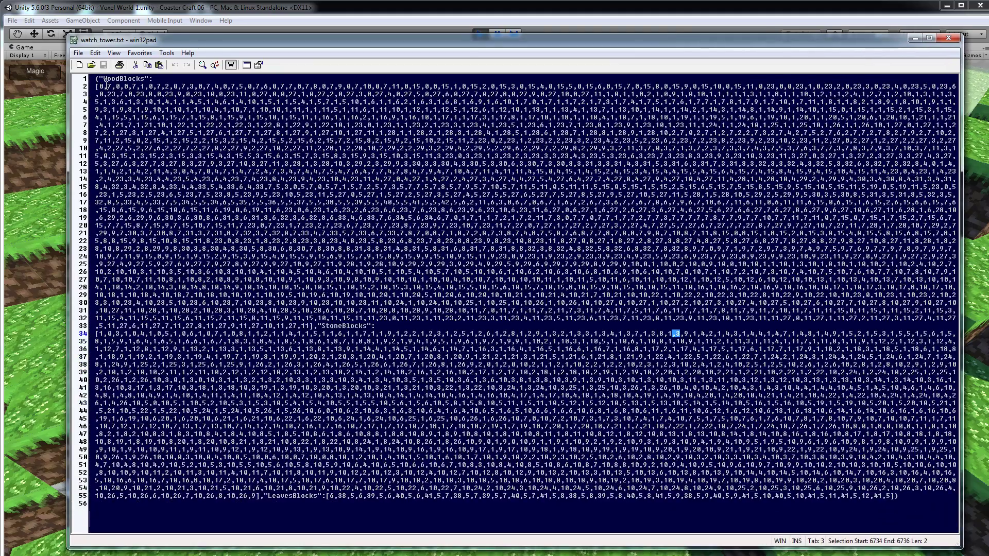
# Examine the coordinate lists under WoodBlocks, StoneBlocks and LeavesBlocks in the file, and return to the voxel world in Unity
pyautogui.moveTo(118, 86); pyautogui.dragTo(235, 119)
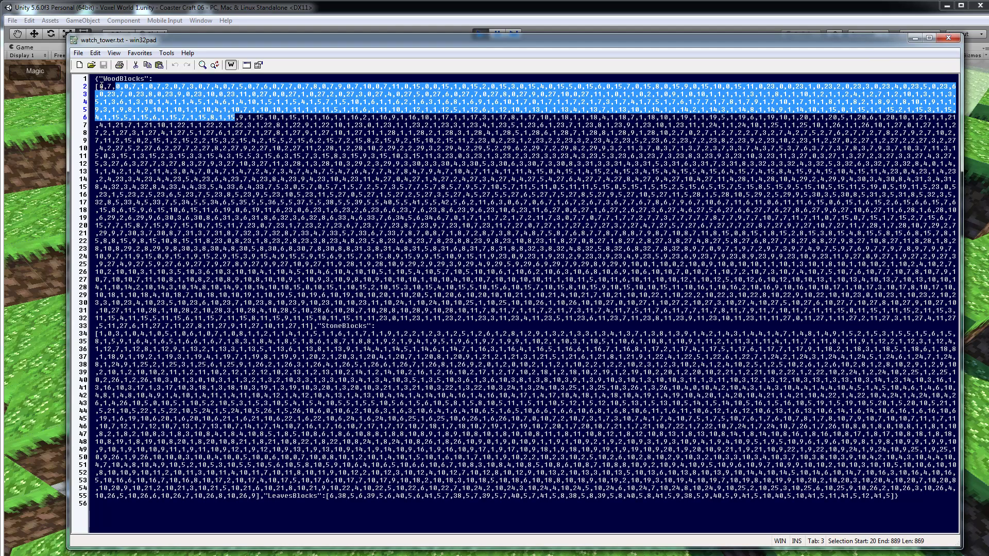
pyautogui.moveTo(100, 87); pyautogui.dragTo(121, 87)
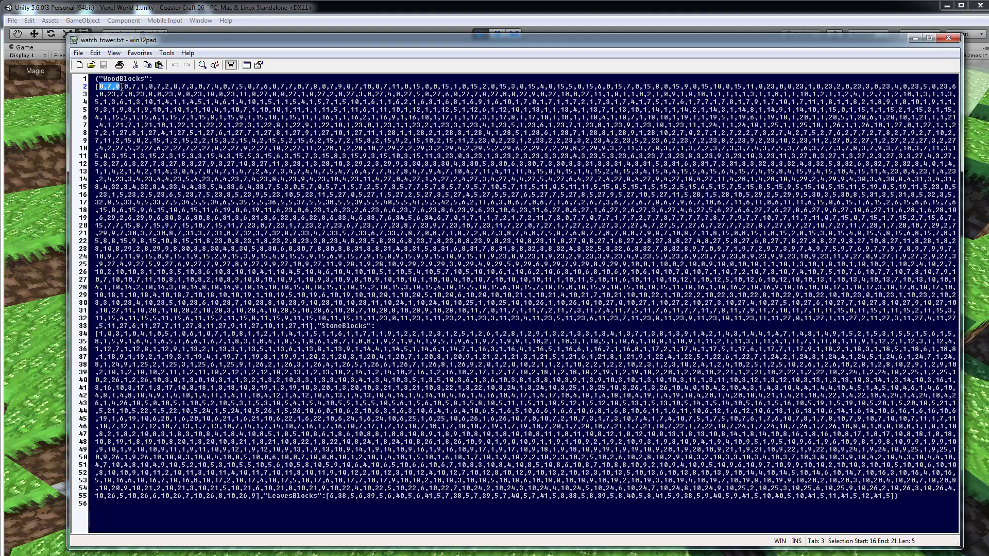
pyautogui.moveTo(99, 87); pyautogui.dragTo(122, 86)
pyautogui.moveTo(123, 87); pyautogui.dragTo(150, 86)
pyautogui.moveTo(311, 332); pyautogui.dragTo(461, 372)
pyautogui.moveTo(321, 496); pyautogui.dragTo(539, 512)
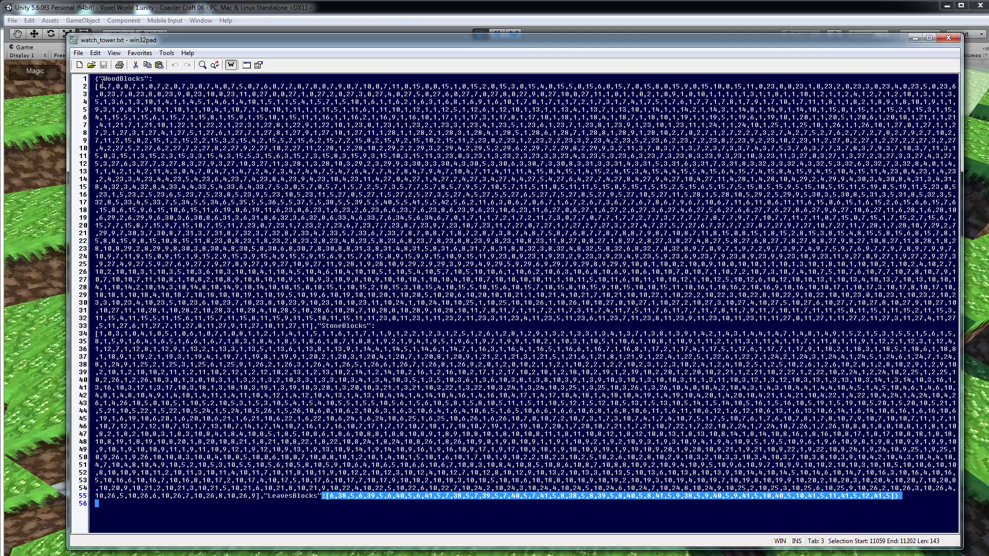
pyautogui.moveTo(101, 86); pyautogui.dragTo(756, 504)
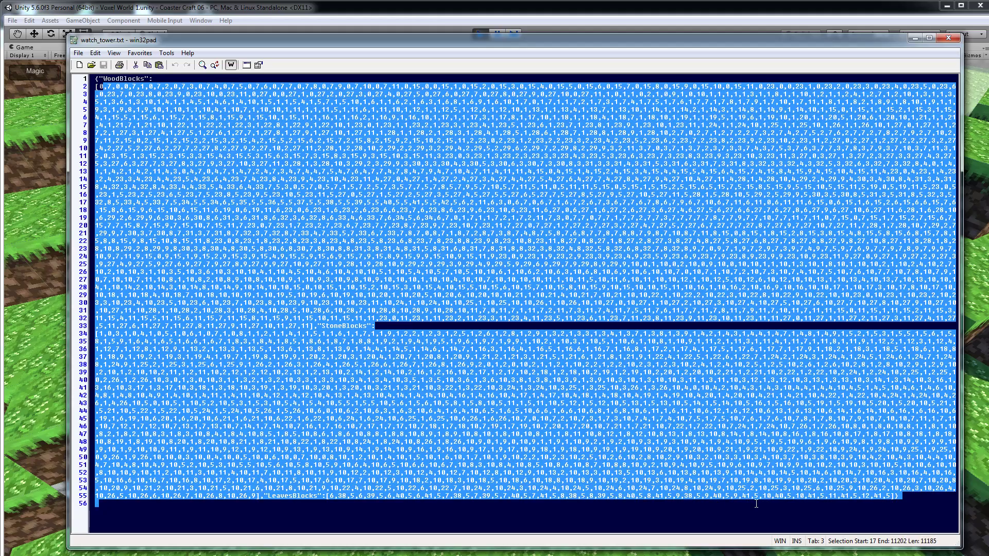
pyautogui.click(692, 509)
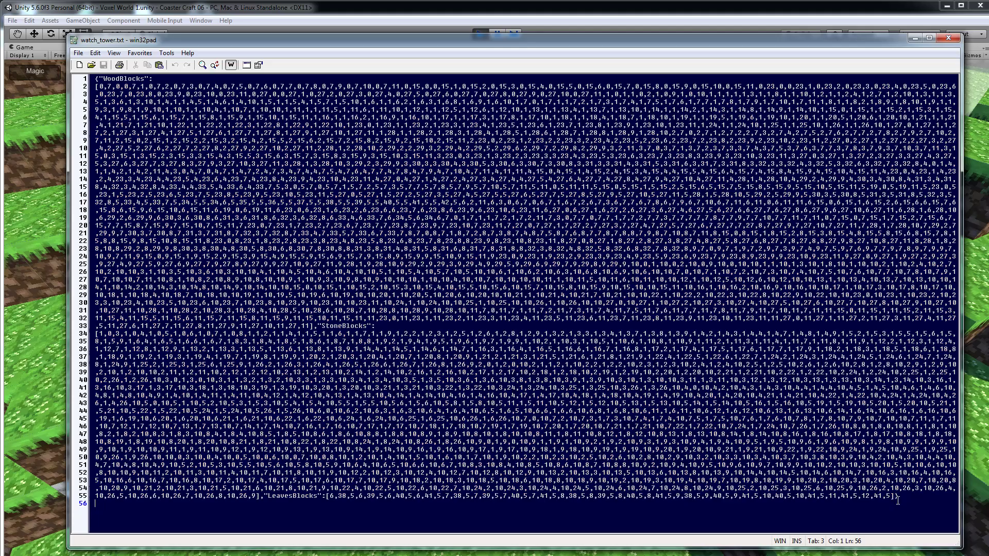
pyautogui.click(910, 38)
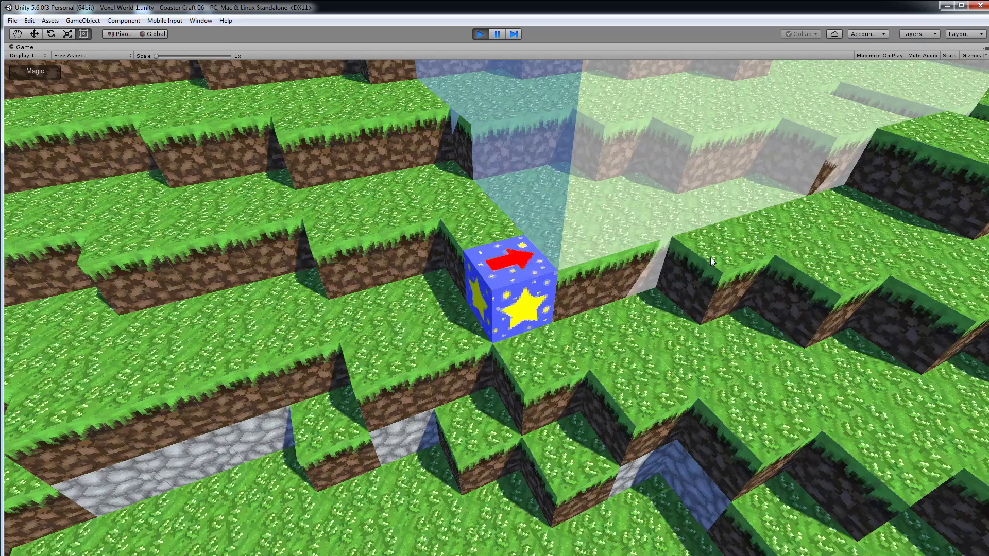
pyautogui.scroll(-5, 711, 261)
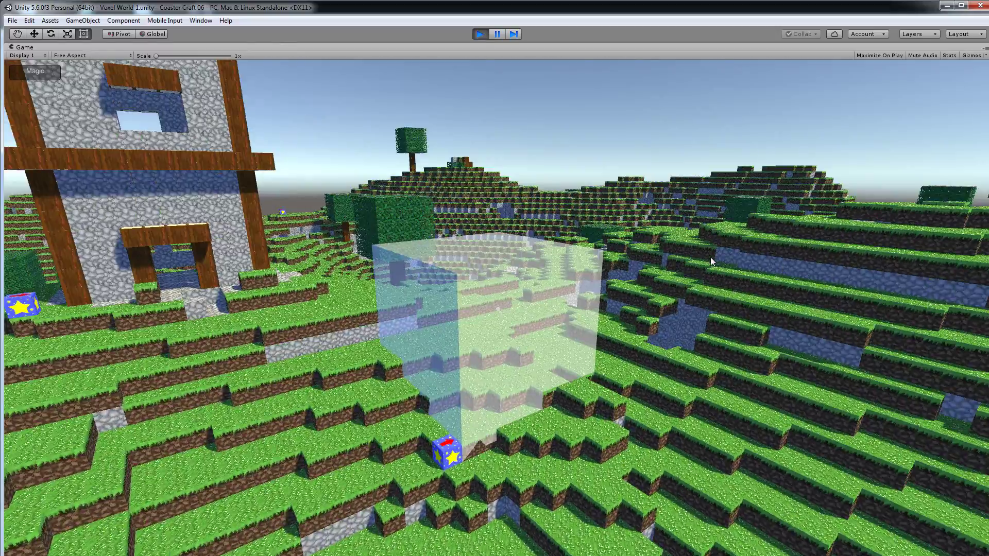